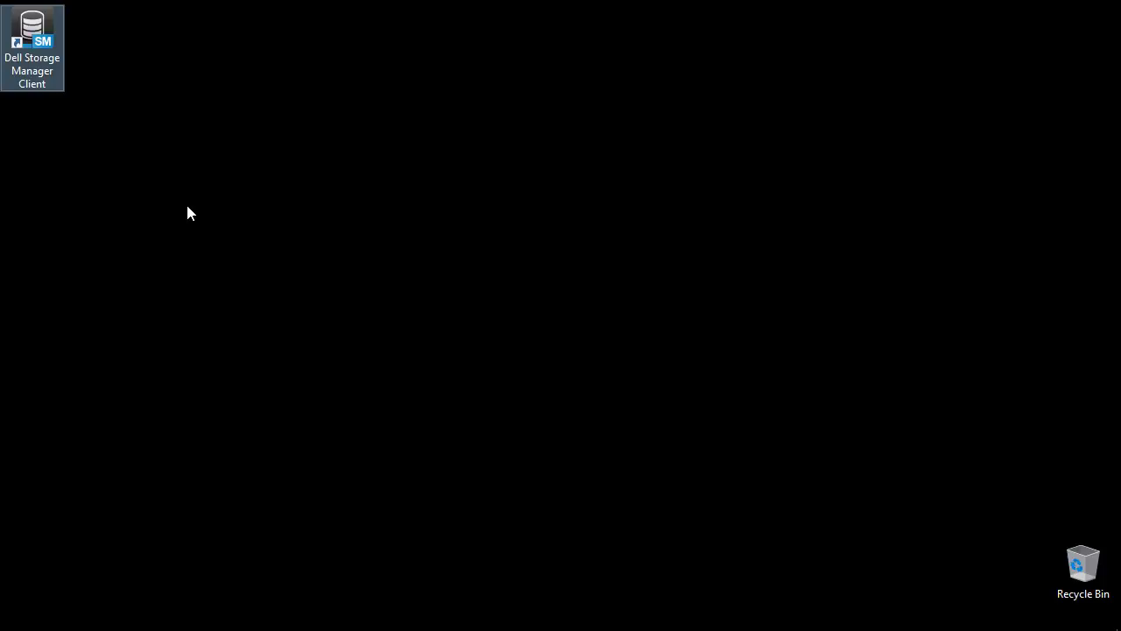
Launch Dell Storage Manager Client and start discovering uninitialized Storage Centers.
{"action": "double_click", "coordinate": [35, 31]}
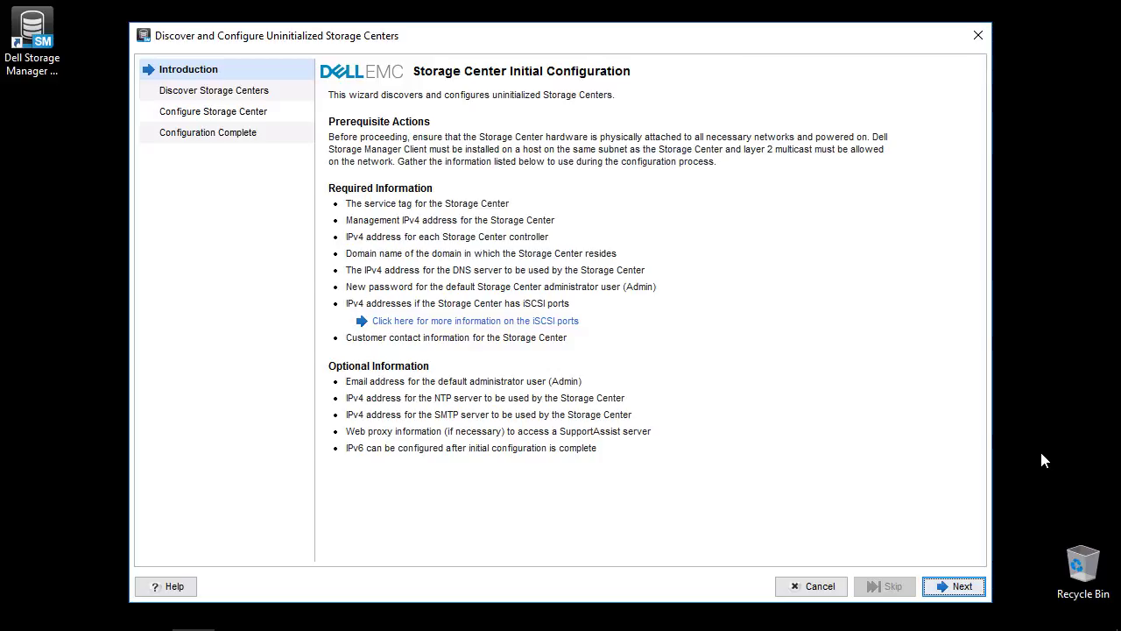
{"action": "left_click", "coordinate": [961, 587]}
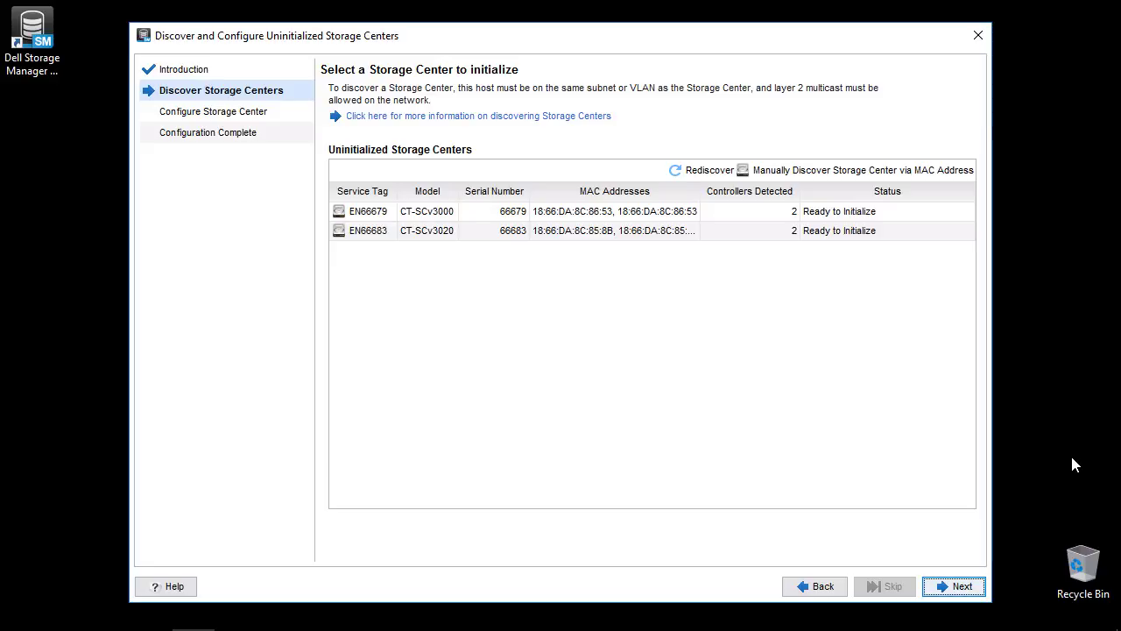
Select the CT-SCv3020 Storage Center for initialization and advance to Set System Information.
{"action": "left_click", "coordinate": [516, 211]}
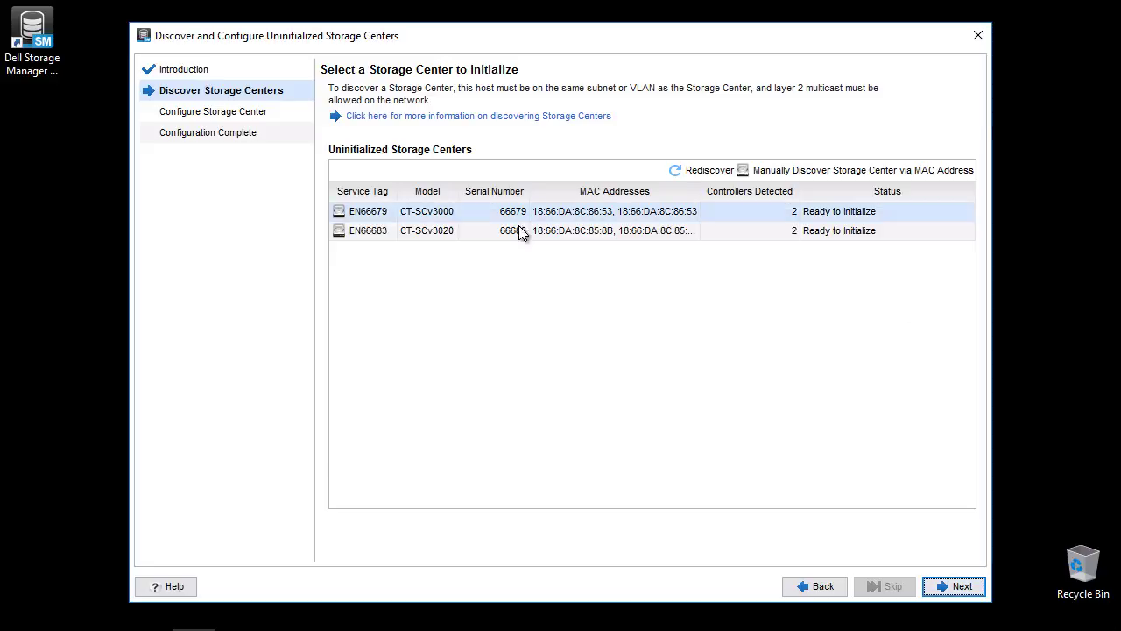
{"action": "left_click", "coordinate": [461, 228]}
{"action": "left_click", "coordinate": [961, 586]}
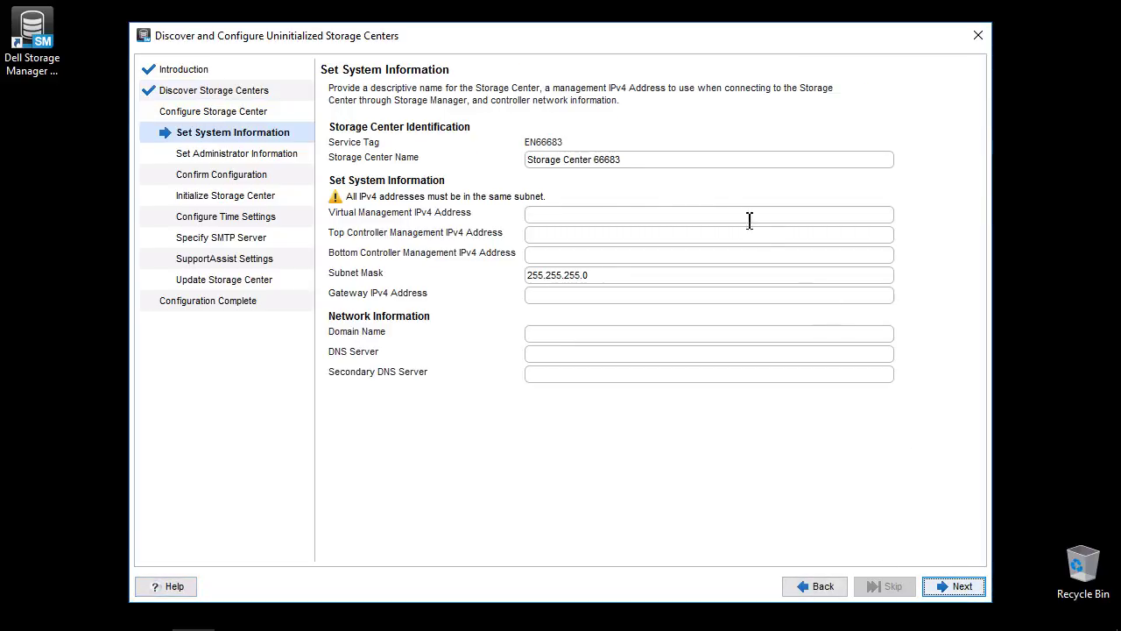
Name the system SCv3020 66683 and enter management 10.10.96.111, controllers .112/.113 and gateway 10.10.96.254.
{"action": "left_click_drag", "start_coordinate": [593, 160], "coordinate": [492, 168]}
{"action": "type", "text": "SCv3020"}
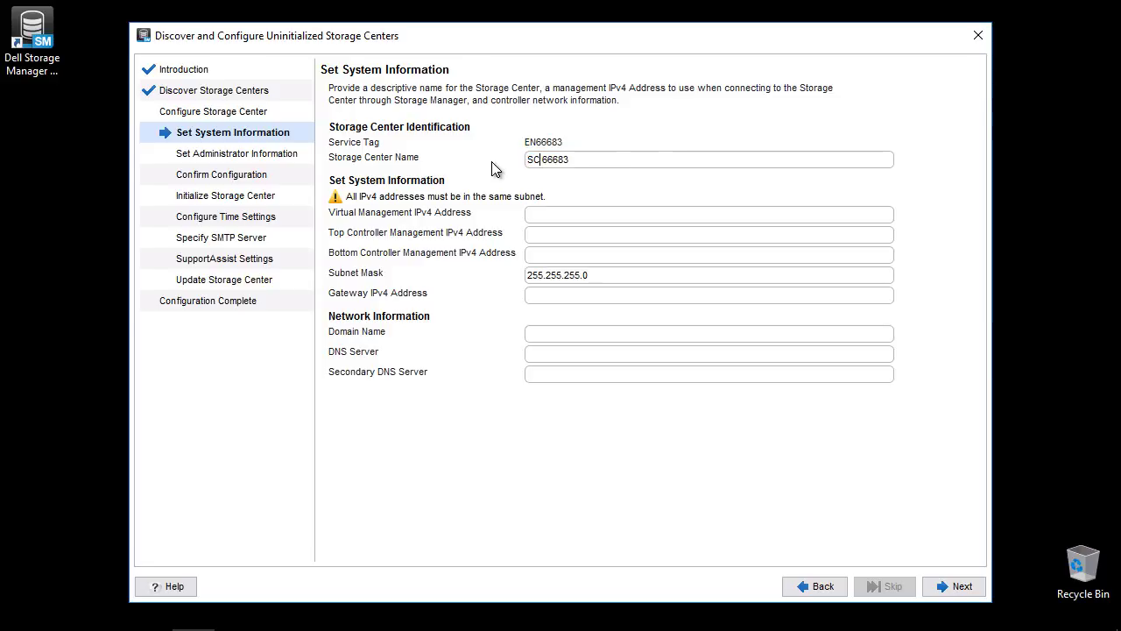
{"action": "type", "text": "1"}
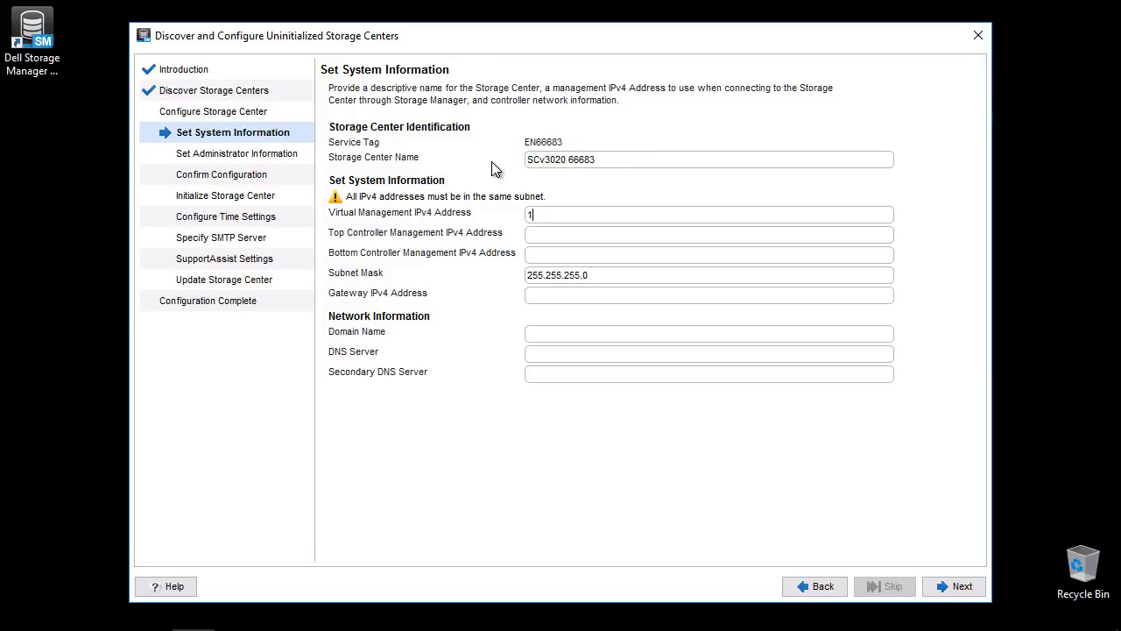
{"action": "type", "text": "0.10.96.111"}
{"action": "left_click_drag", "start_coordinate": [602, 215], "coordinate": [472, 215]}
{"action": "key", "text": "ctrl+c"}
{"action": "left_click", "coordinate": [688, 259]}
{"action": "key", "text": "ctrl+v"}
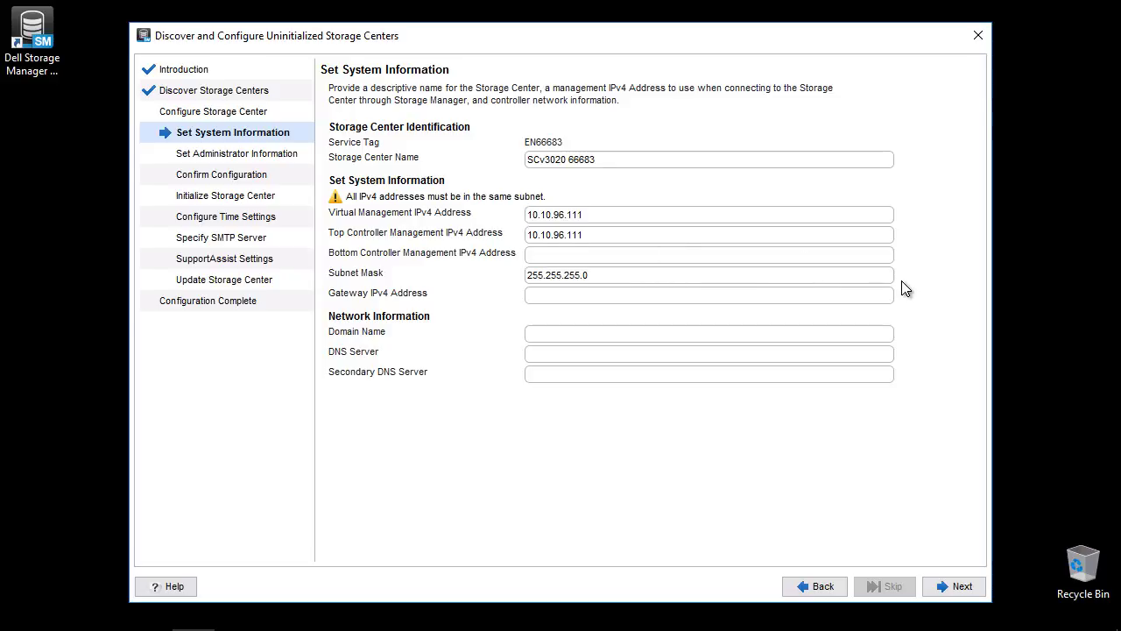
{"action": "key", "text": "ctrl+v"}
{"action": "key", "text": "BackSpace"}
{"action": "key", "text": "ctrl+v"}
{"action": "key", "text": "BackSpace"}
Set domain serviceability.lab and DNS servers 10.10.96.1 and 10.8.8.8, then continue.
{"action": "key", "text": "Tab"}
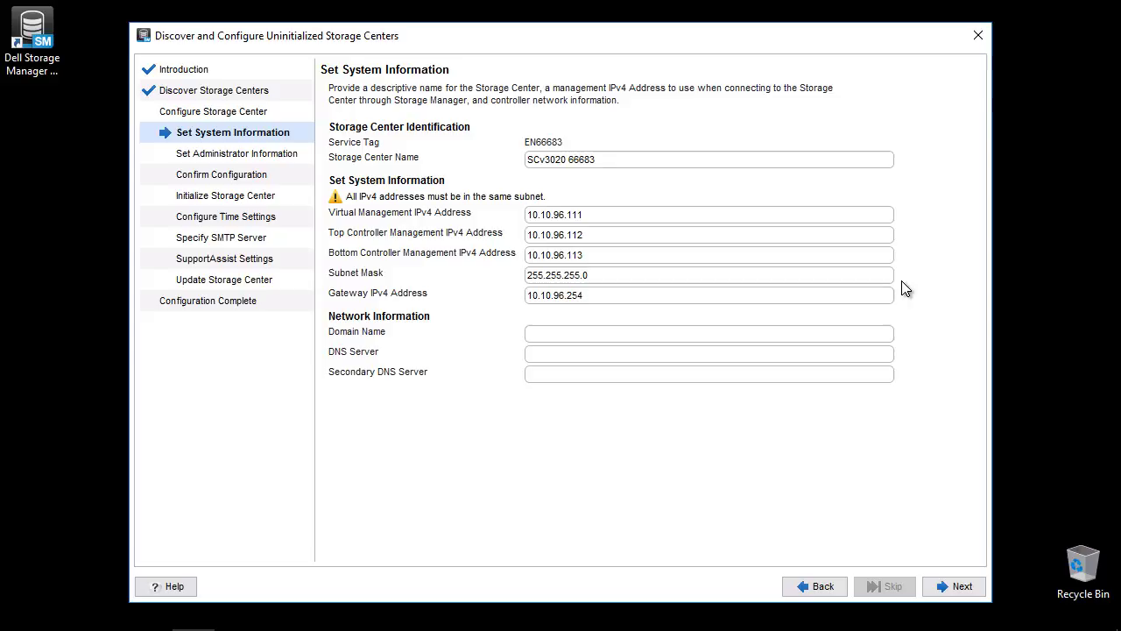
{"action": "type", "text": "serviceability.lab"}
{"action": "type", "text": "10.10.96.11"}
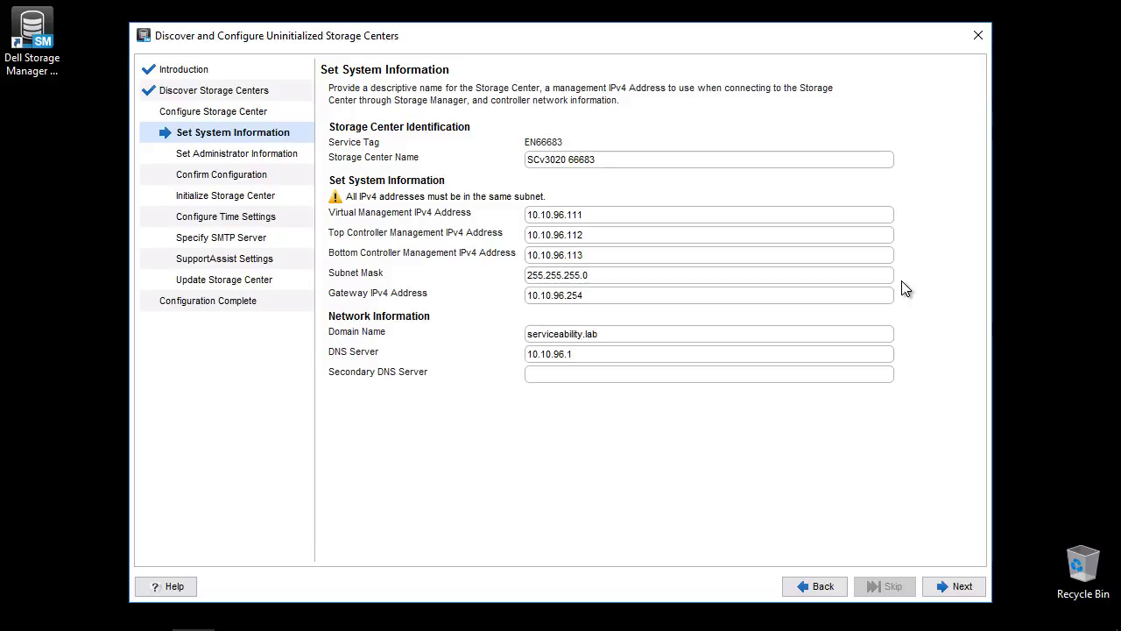
{"action": "type", "text": "10.8.8.8"}
{"action": "left_click", "coordinate": [966, 590]}
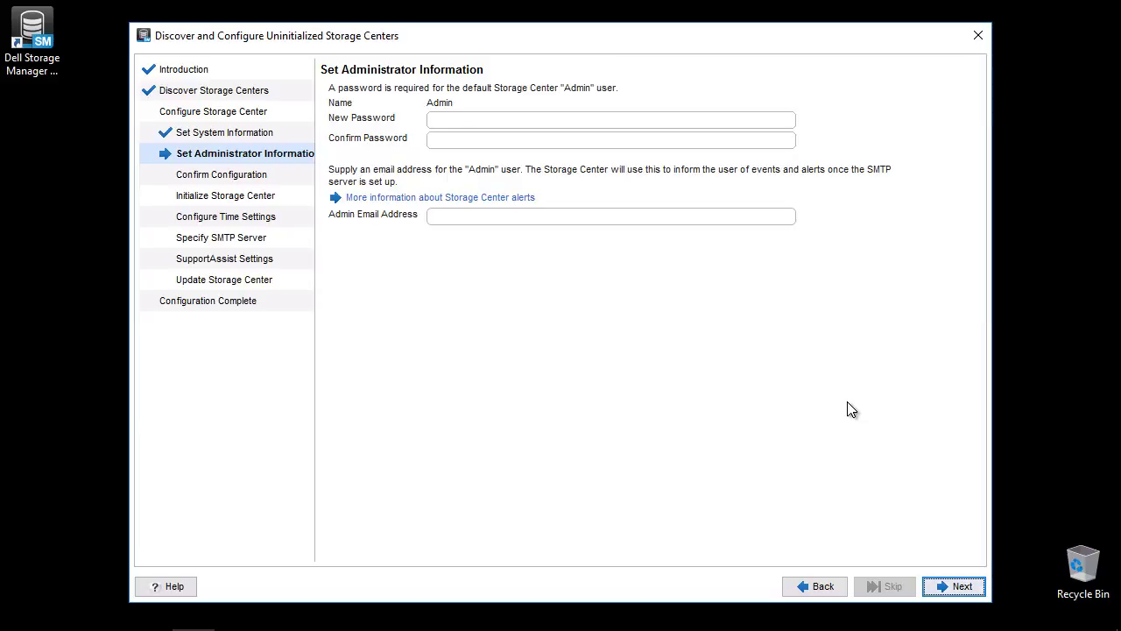
Enter and confirm the new Admin password, add the admin e-mail address, and continue.
{"action": "left_click", "coordinate": [622, 125]}
{"action": "type", "text": "••••••••"}
{"action": "key", "text": "Tab"}
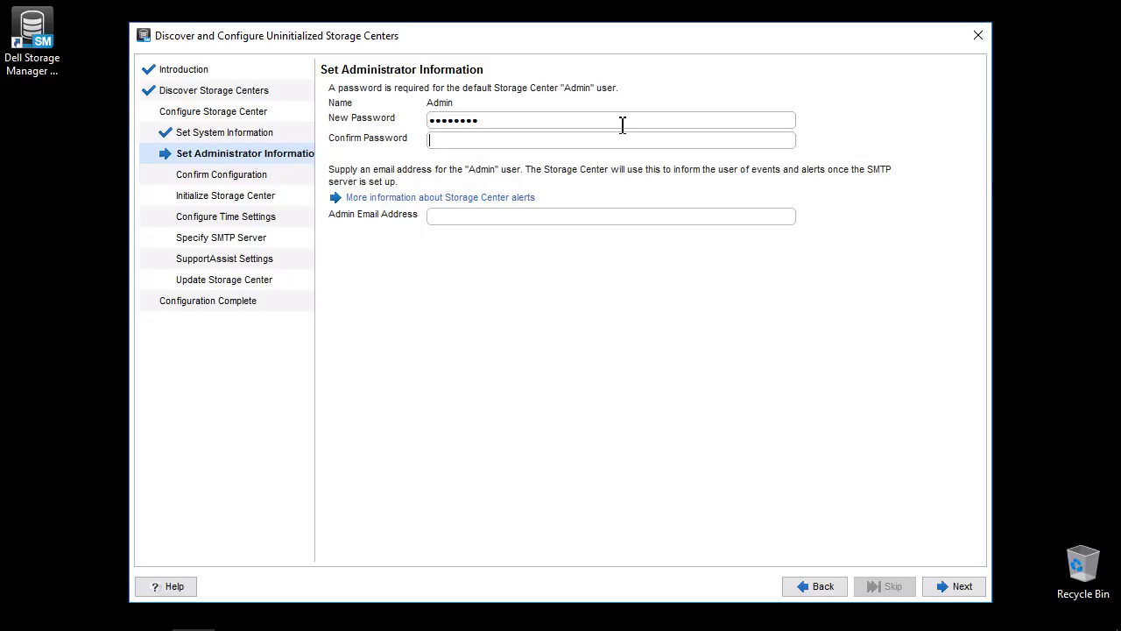
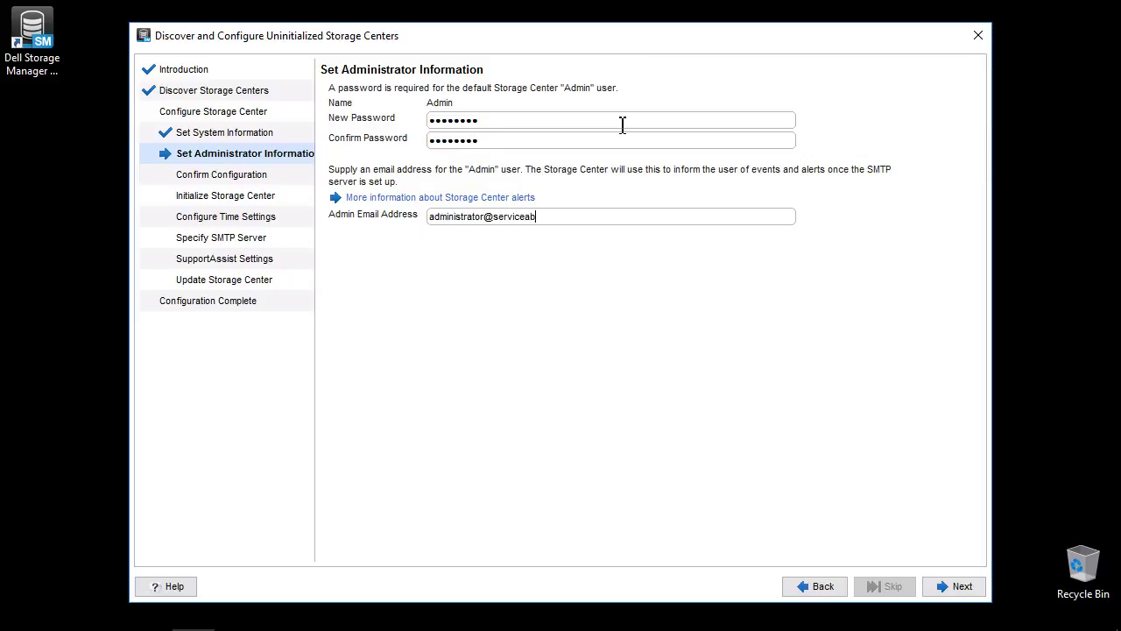
{"action": "left_click", "coordinate": [968, 588]}
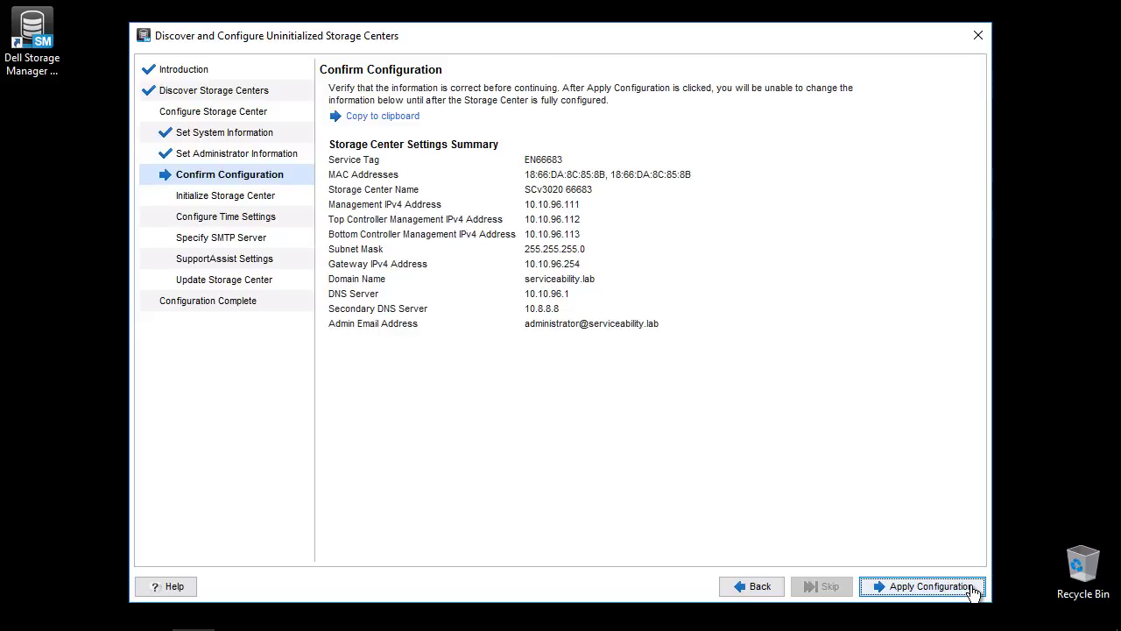
Paste the copied configuration summary into a new Notepad document, then minimize Notepad.
{"action": "left_click", "coordinate": [406, 119]}
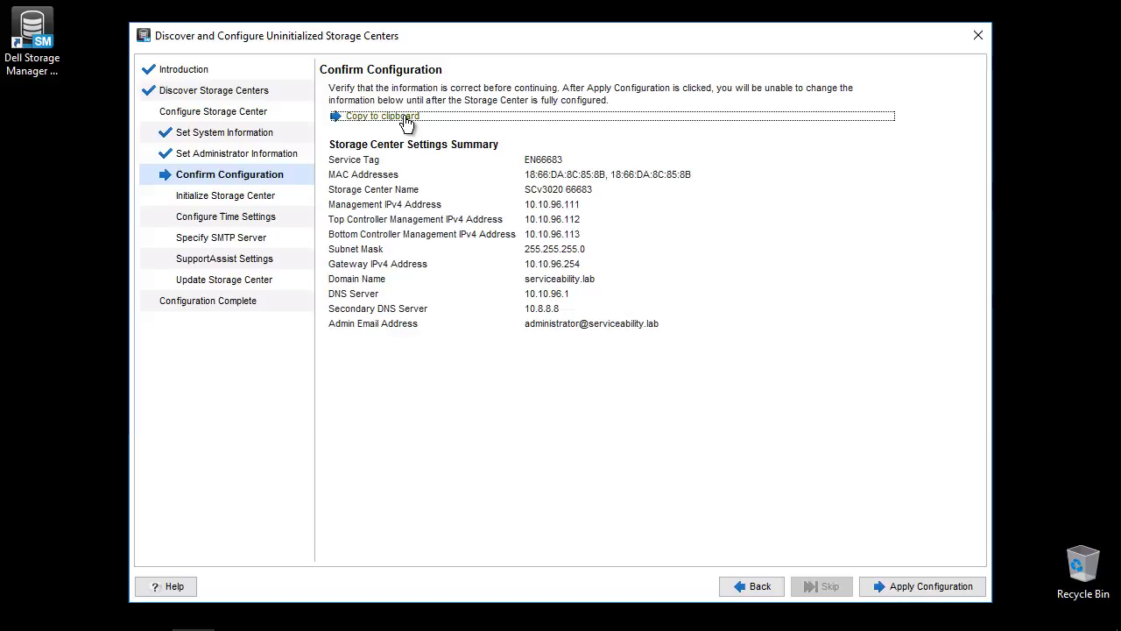
{"action": "key", "text": "super+r"}
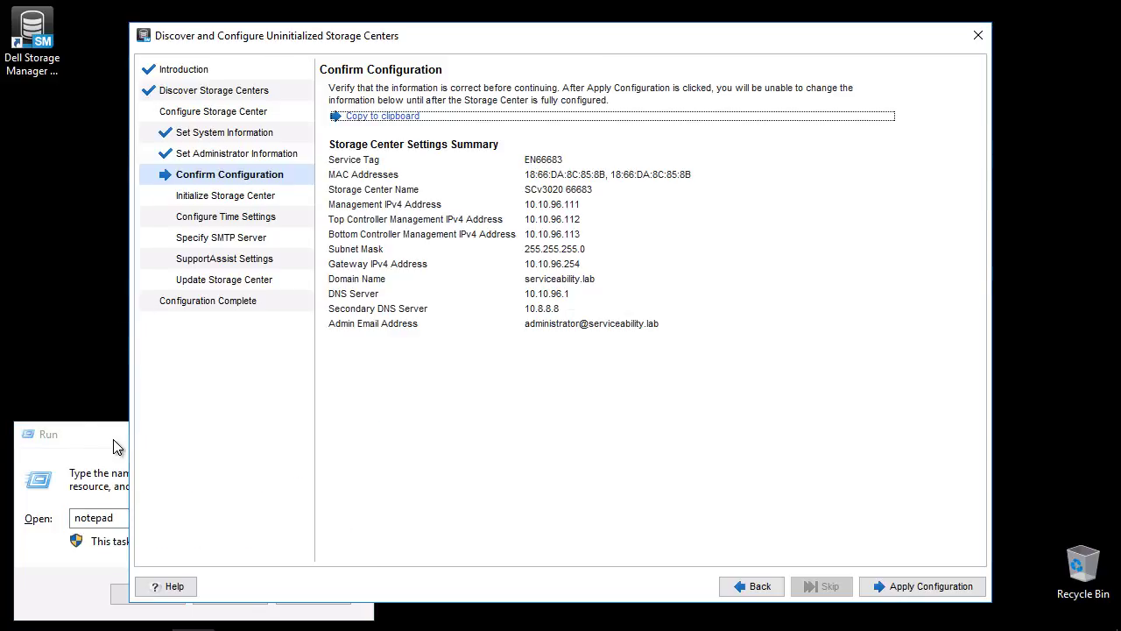
{"action": "left_click", "coordinate": [114, 449]}
{"action": "left_click", "coordinate": [168, 599]}
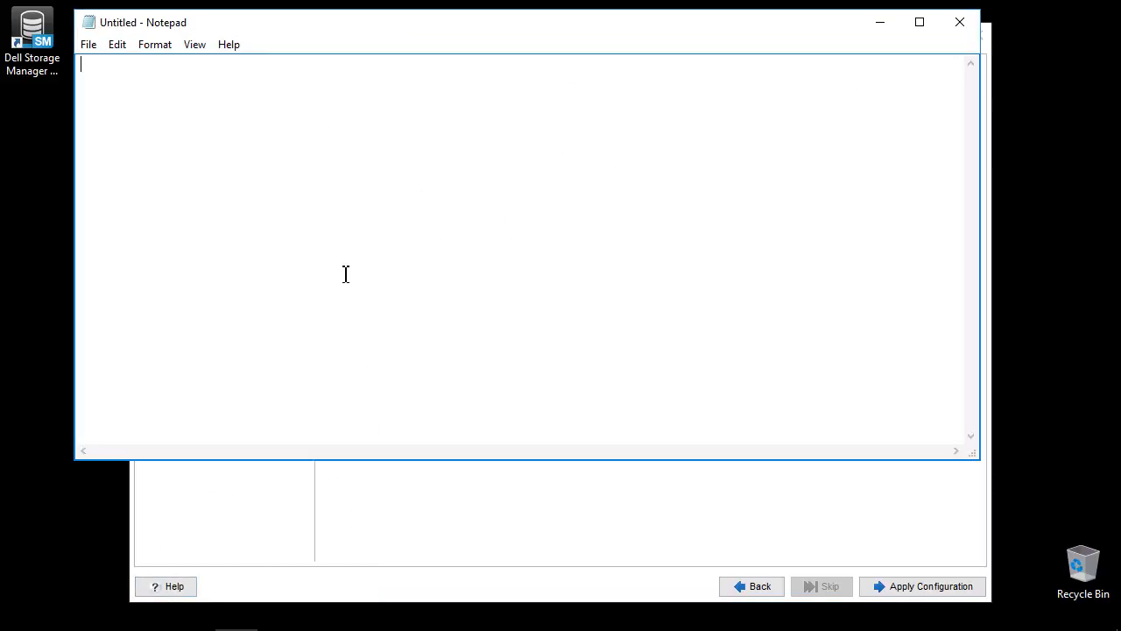
{"action": "key", "text": "ctrl+v"}
{"action": "left_click", "coordinate": [880, 23]}
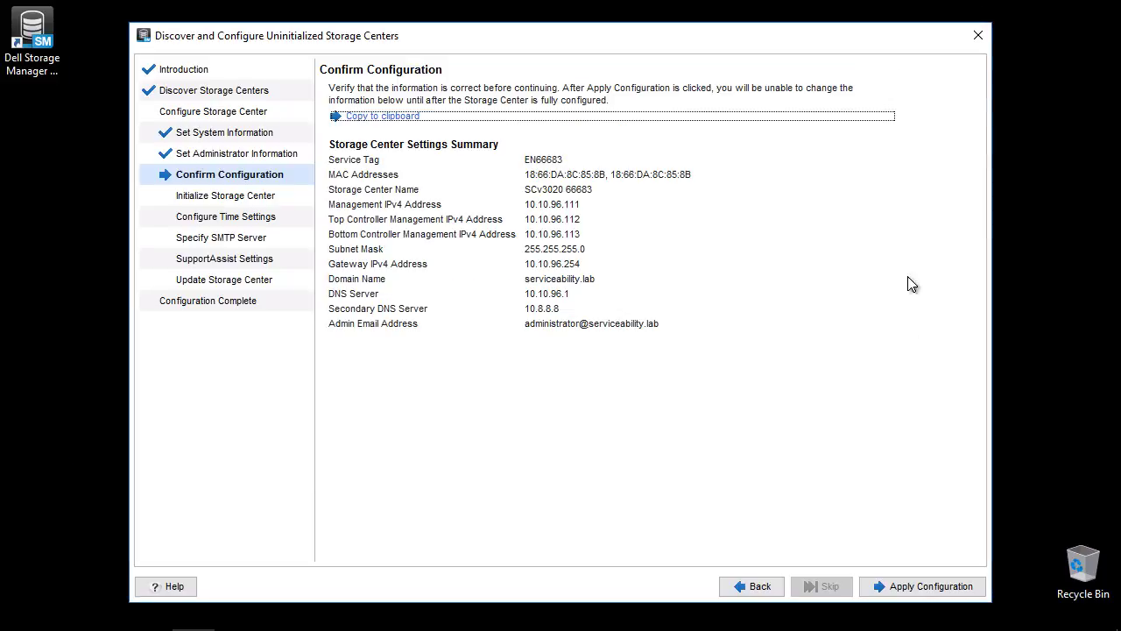
Apply the configuration and let all eleven initialization tasks reach Complete.
{"action": "left_click", "coordinate": [944, 586]}
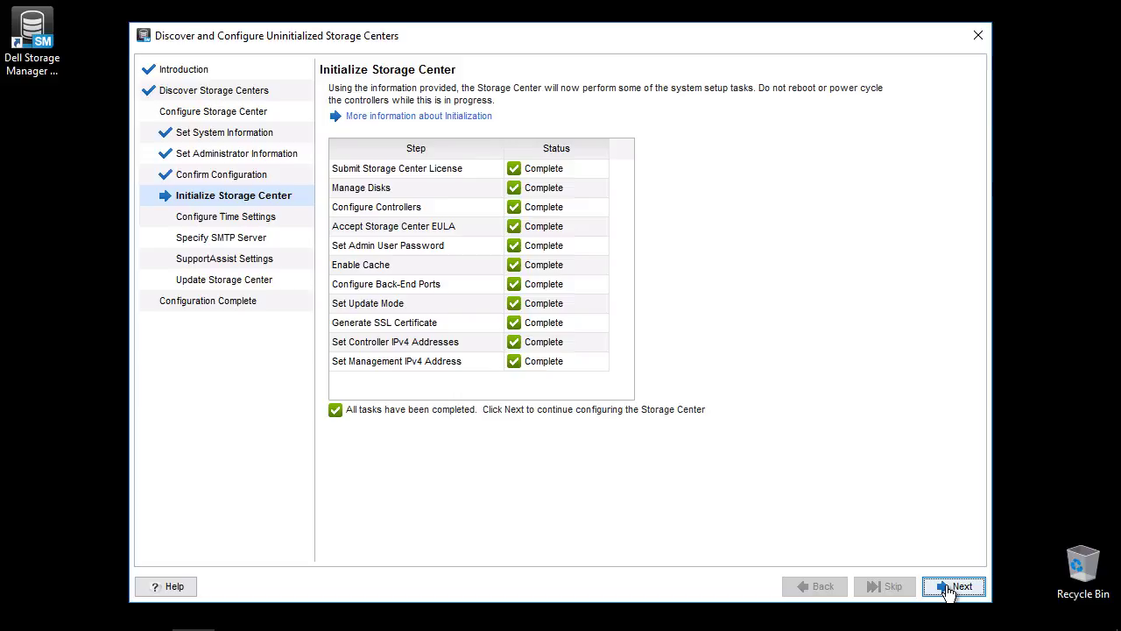
Continue from the finished initialization to the Create Storage Type page.
{"action": "left_click", "coordinate": [948, 587]}
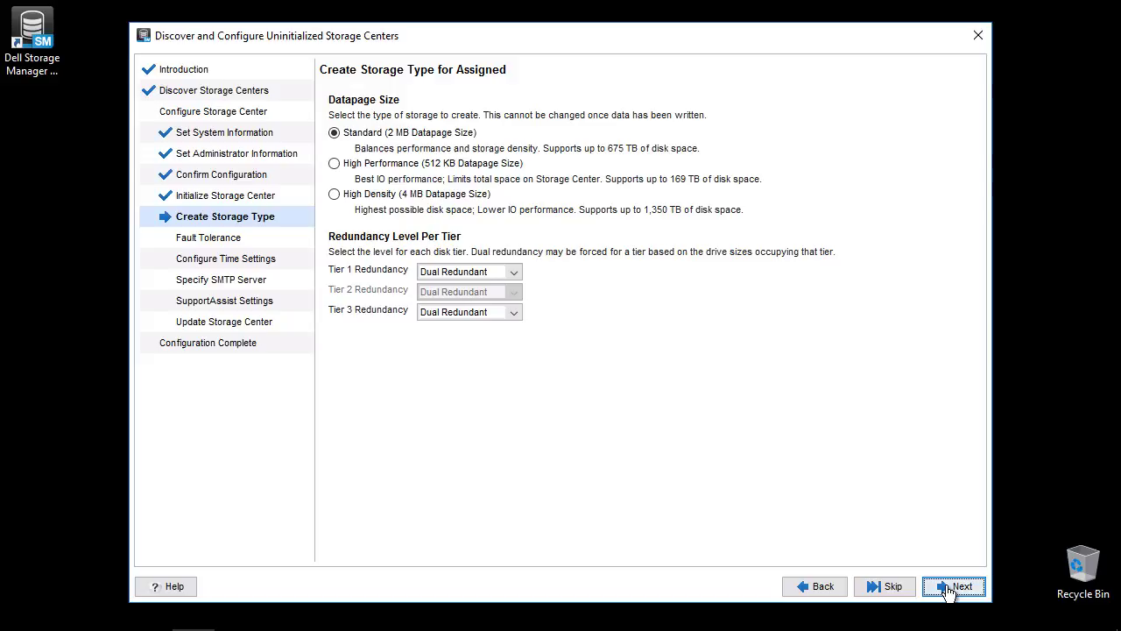
Keep Standard 2 MB datapages with Dual Redundant tiers and accept SAS fault tolerance.
{"action": "left_click", "coordinate": [946, 585]}
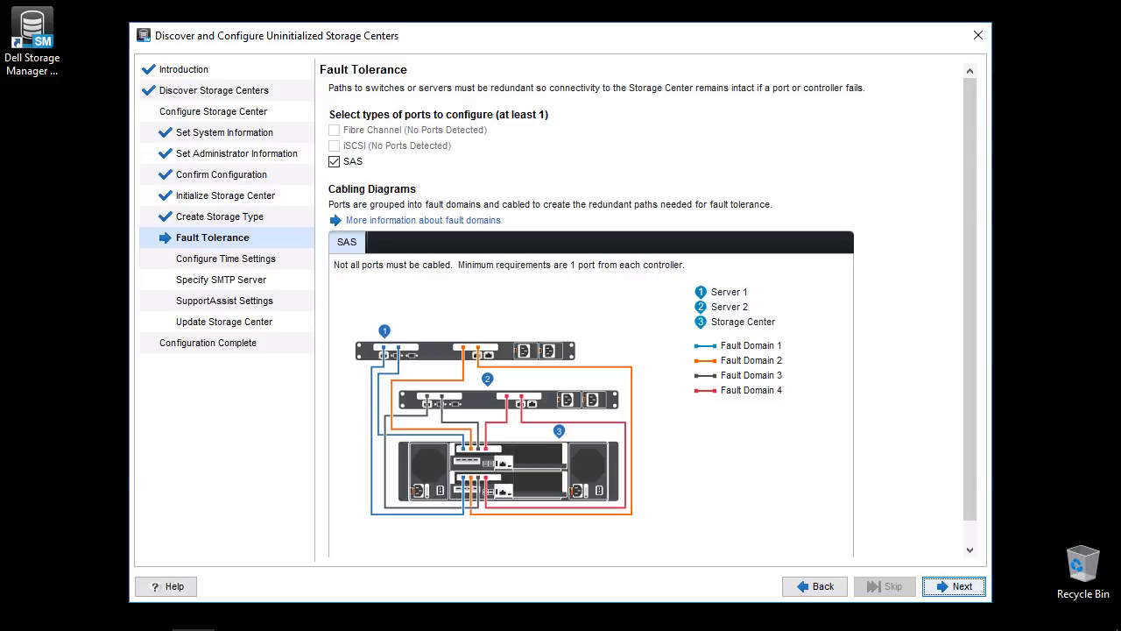
{"action": "left_click", "coordinate": [957, 587]}
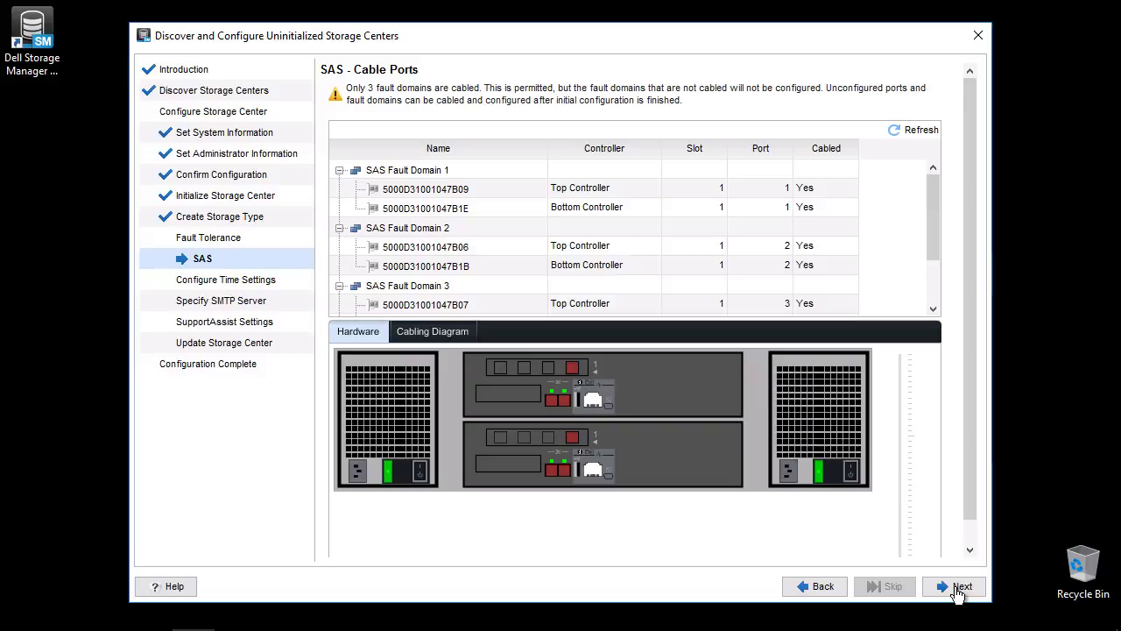
Accept the SAS cable port layout and the reviewed SAS fault domains.
{"action": "left_click_drag", "start_coordinate": [932, 245], "coordinate": [928, 306]}
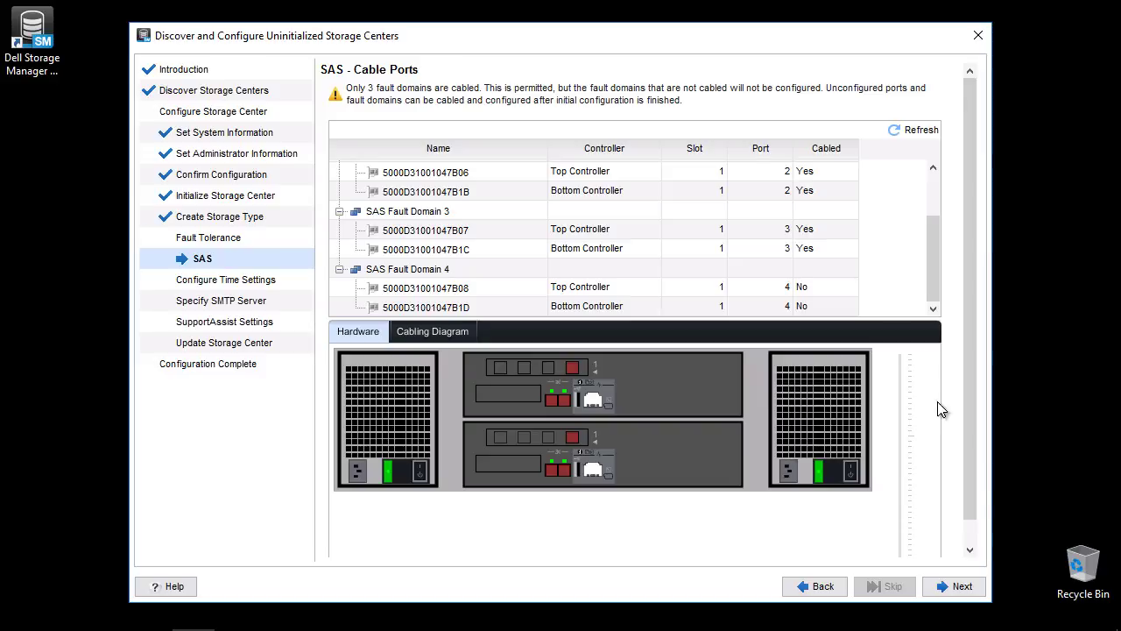
{"action": "left_click", "coordinate": [961, 587]}
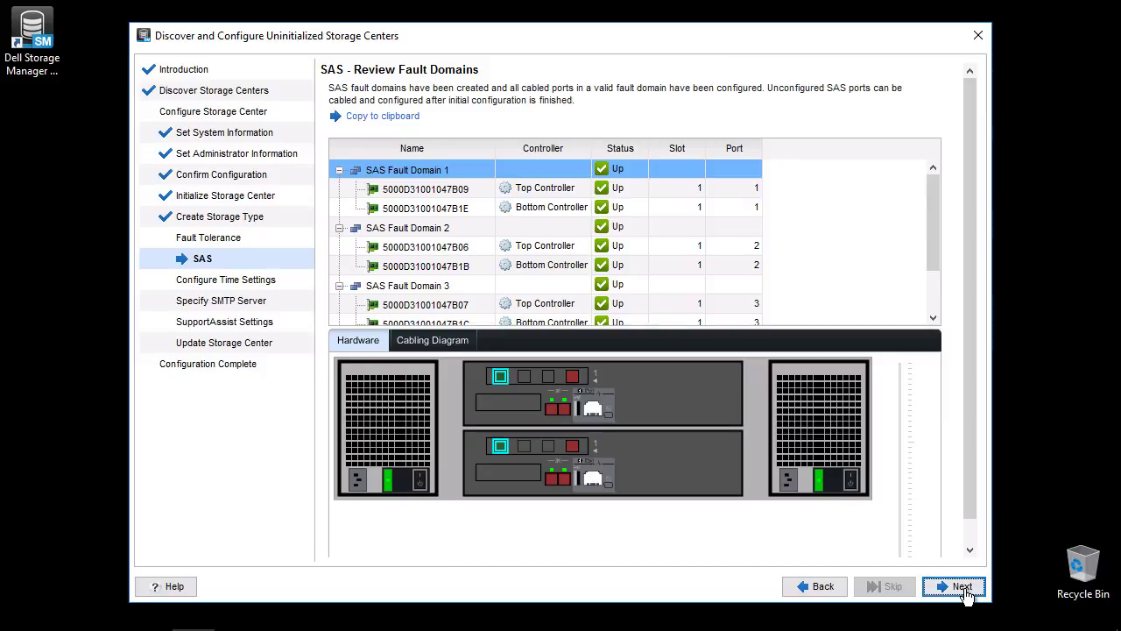
{"action": "left_click", "coordinate": [961, 586]}
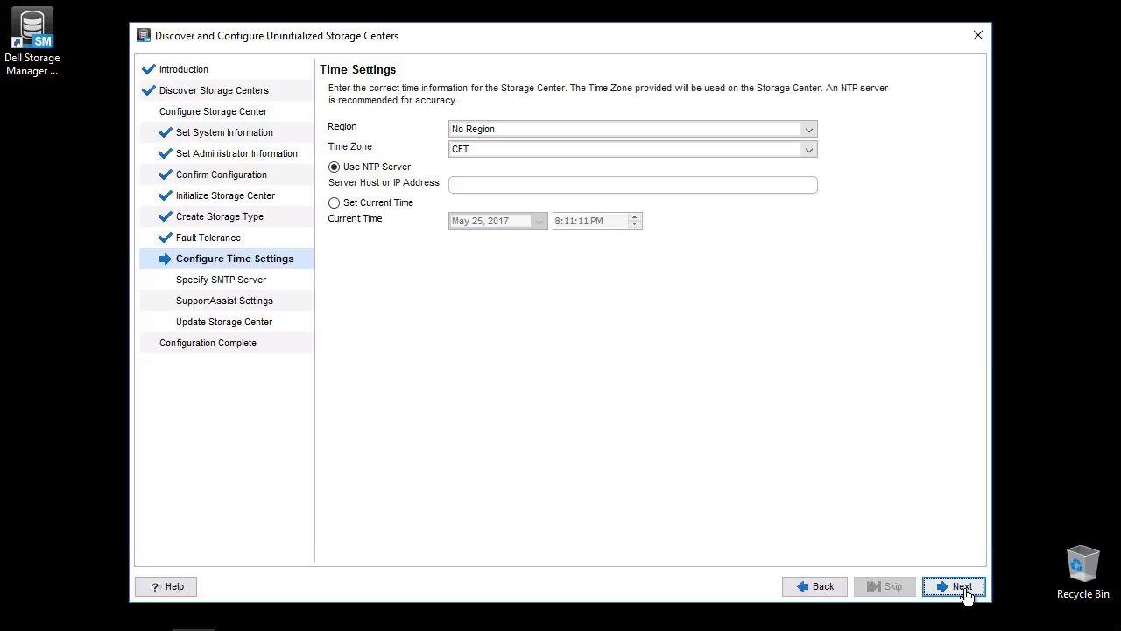
Set region US, time zone US/Central and NTP server 10.10.96.1, then continue.
{"action": "left_click", "coordinate": [546, 131]}
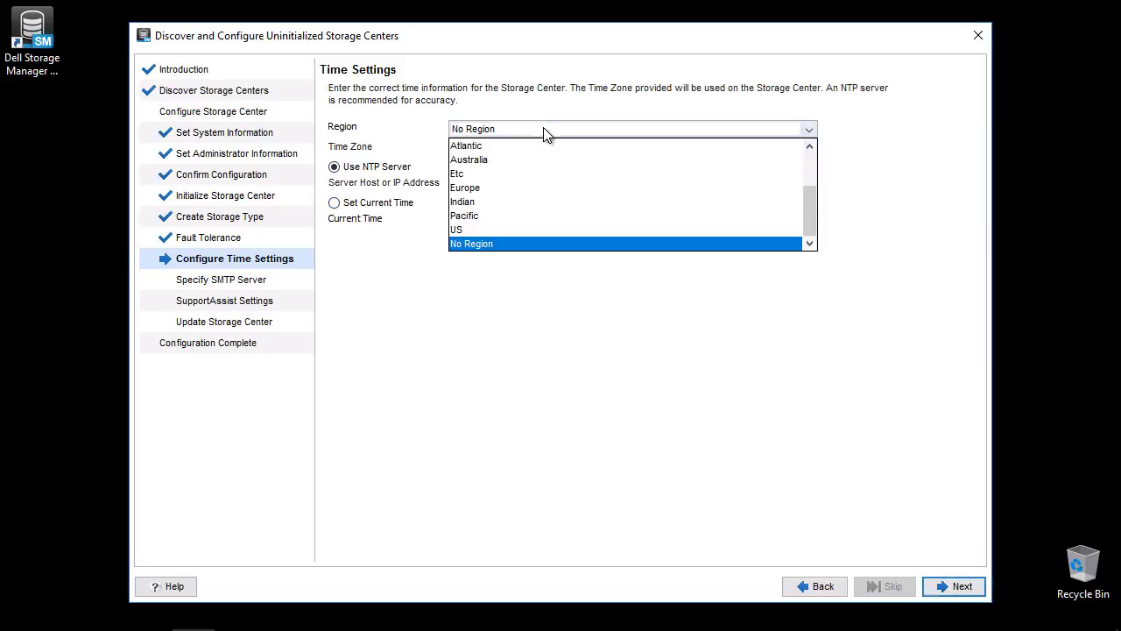
{"action": "left_click", "coordinate": [488, 229]}
{"action": "left_click", "coordinate": [504, 150]}
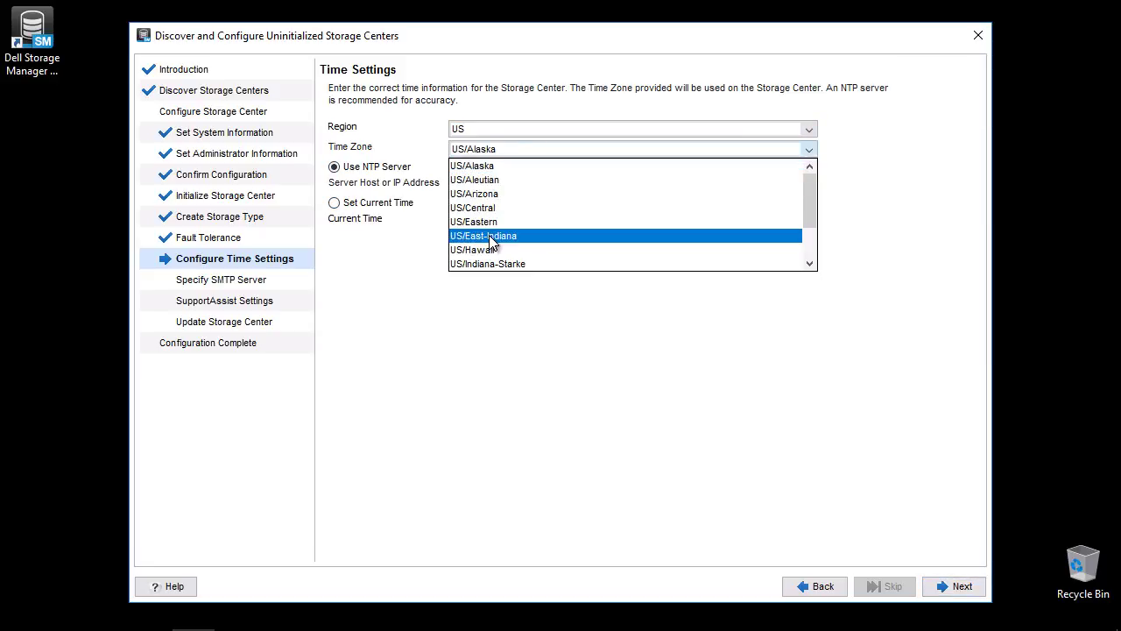
{"action": "left_click", "coordinate": [490, 210]}
{"action": "left_click", "coordinate": [494, 185]}
{"action": "type", "text": "10.10"}
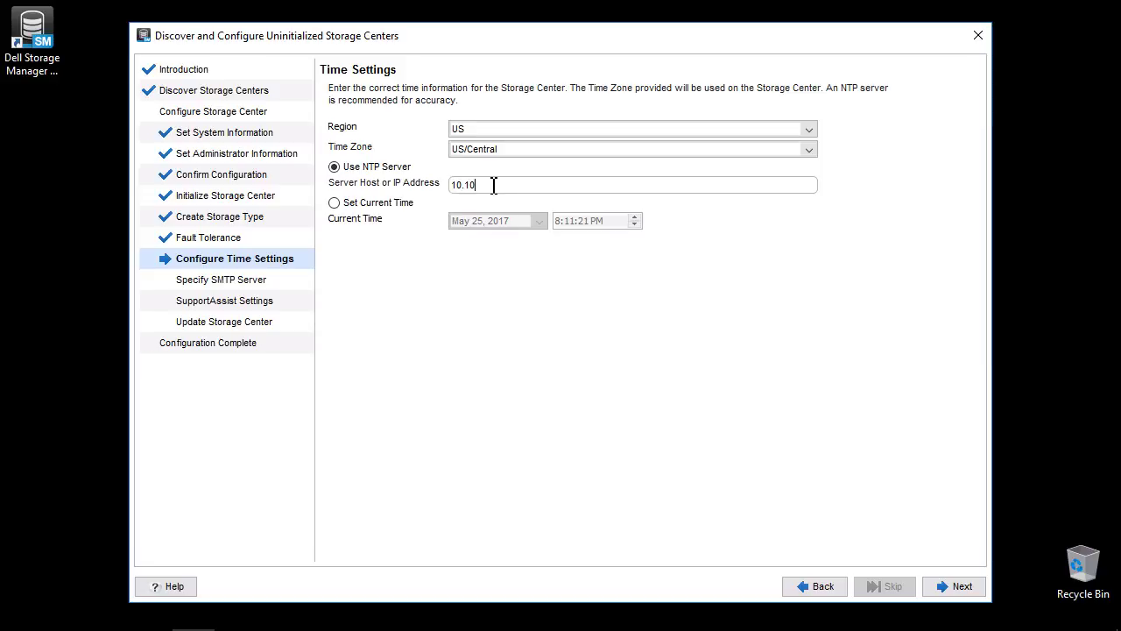
{"action": "type", "text": ".96.1"}
{"action": "left_click", "coordinate": [952, 584]}
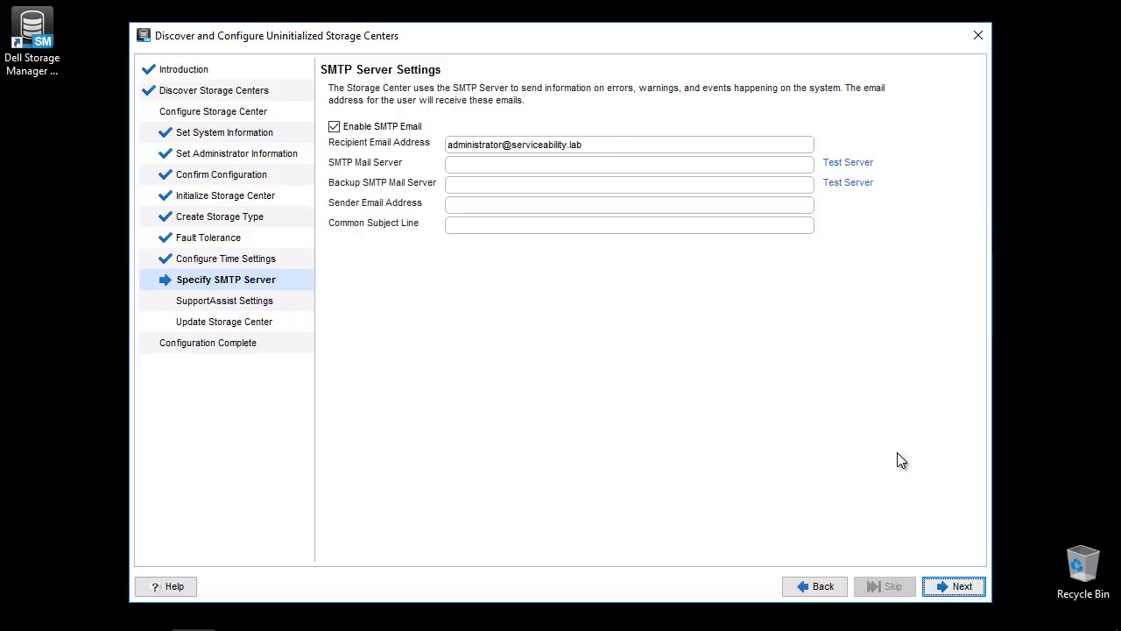
Set the SMTP mail server address to 10.10.96.3 and continue.
{"action": "left_click", "coordinate": [609, 165]}
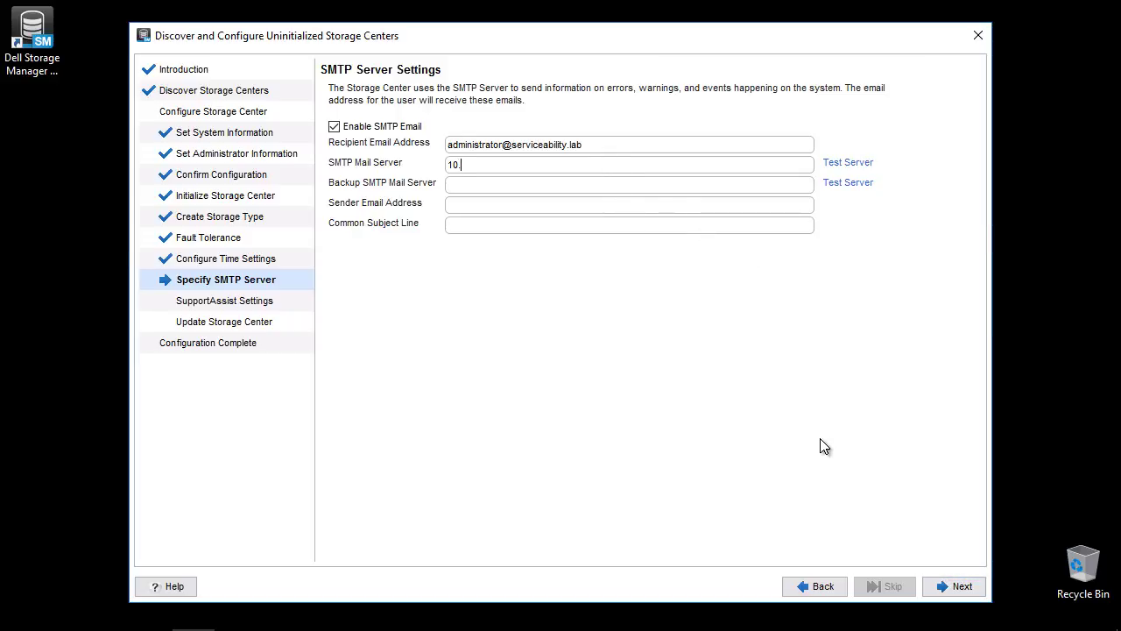
{"action": "type", "text": "10.10.93."}
{"action": "key", "text": "BackSpace"}
{"action": "key", "text": "BackSpace"}
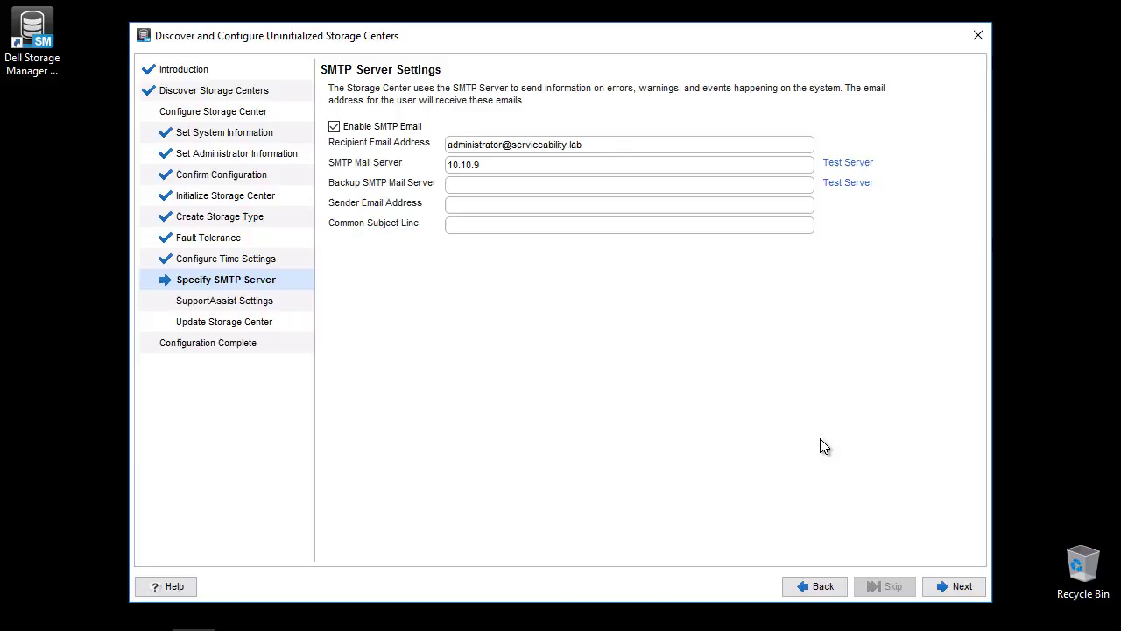
{"action": "type", "text": "6.3"}
{"action": "left_click", "coordinate": [959, 587]}
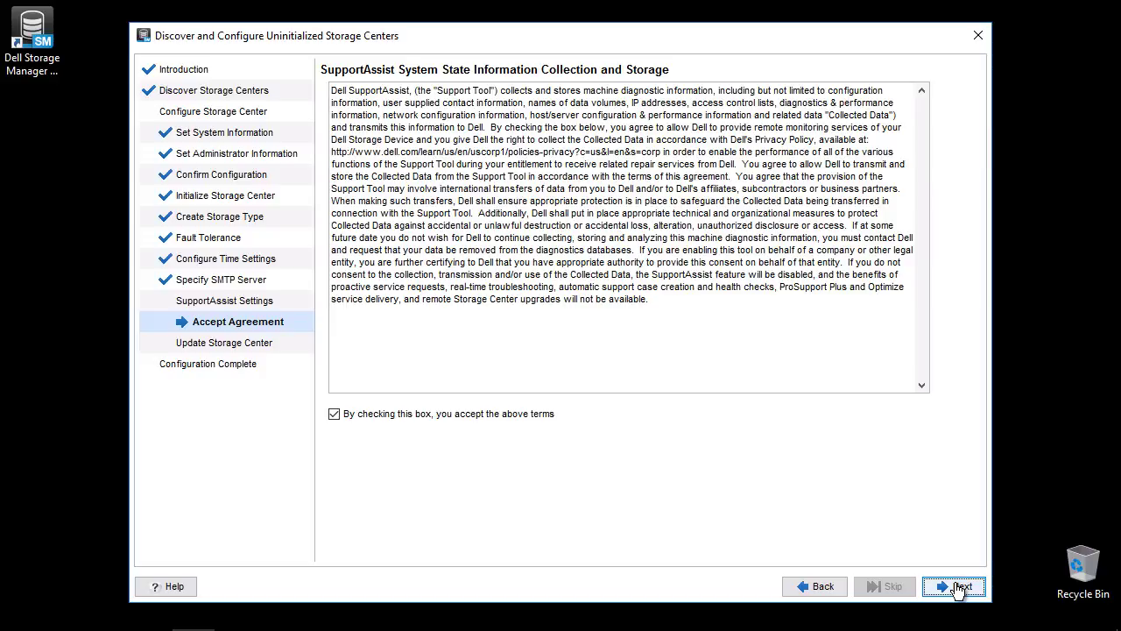
Submit the SupportAssist agreement and enter the contact's name, company Dell EMC, phone and e-mail.
{"action": "left_click", "coordinate": [957, 586]}
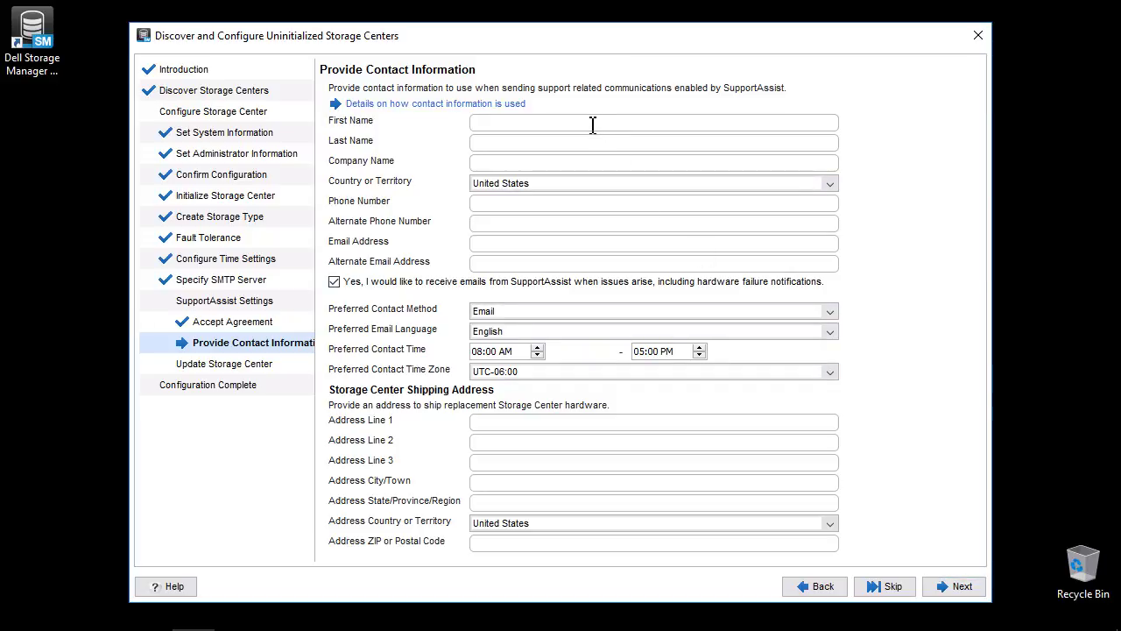
{"action": "key", "text": "BackSpace"}
{"action": "key", "text": "BackSpace"}
{"action": "key", "text": "BackSpace"}
{"action": "key", "text": "BackSpace"}
{"action": "type", "text": "Las"}
{"action": "type", "text": "Dell EMC"}
{"action": "key", "text": "Tab"}
{"action": "key", "text": "Tab"}
{"action": "type", "text": "512-555-"}
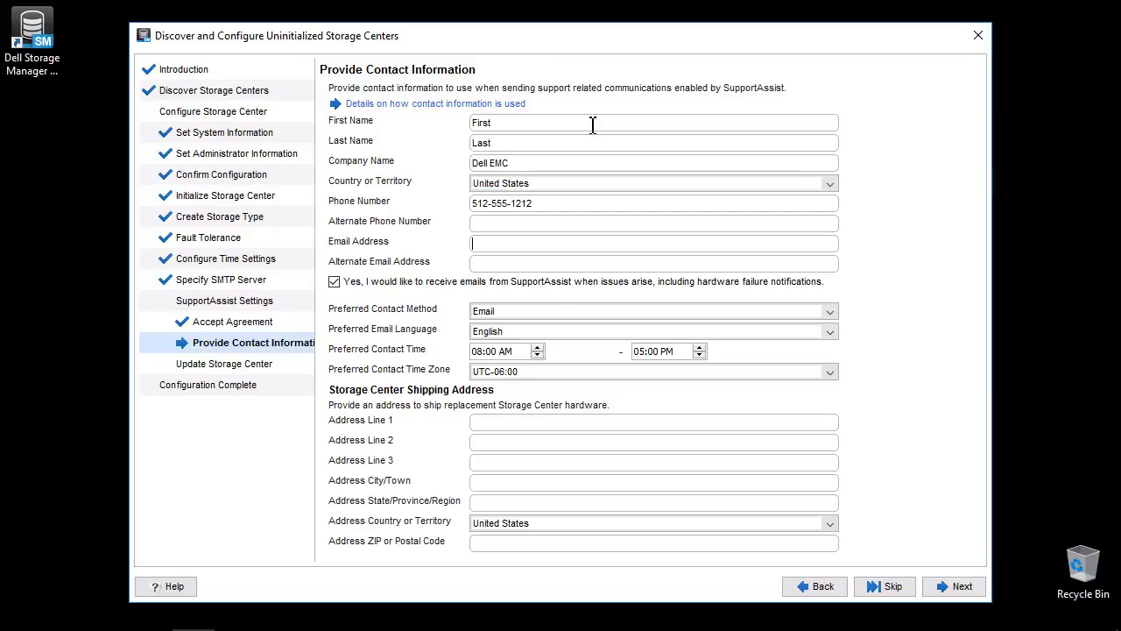
{"action": "type", "text": "first.last@dell"}
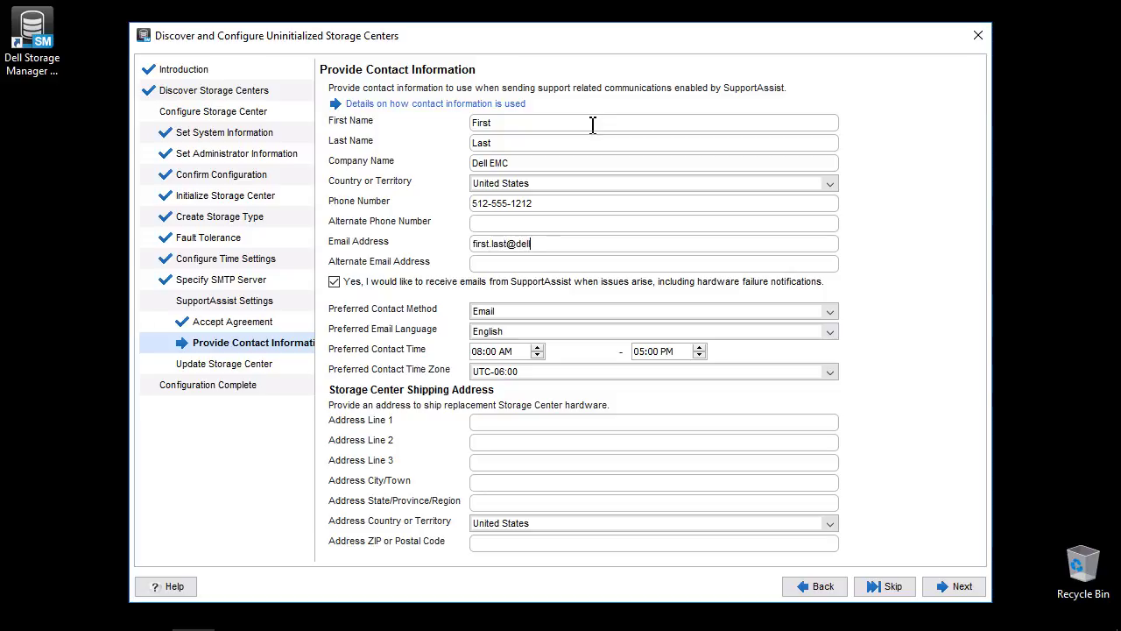
Fill in the Storage Center's shipping street address and city.
{"action": "key", "text": "Tab"}
{"action": "key", "text": "Tab"}
{"action": "key", "text": "Tab"}
{"action": "key", "text": "Tab"}
{"action": "key", "text": "Tab"}
{"action": "key", "text": "Tab"}
{"action": "key", "text": "Tab"}
{"action": "key", "text": "Tab"}
{"action": "type", "text": "One Dell Way"}
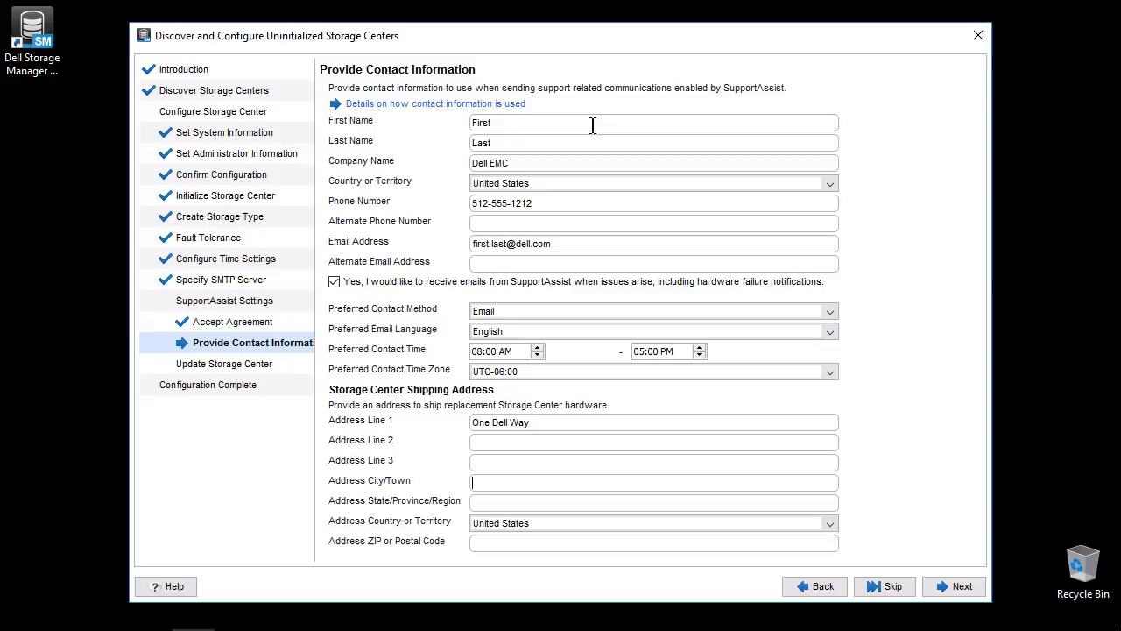
{"action": "key", "text": "Tab"}
{"action": "key", "text": "Tab"}
{"action": "key", "text": "Tab"}
{"action": "type", "text": "Round Rock"}
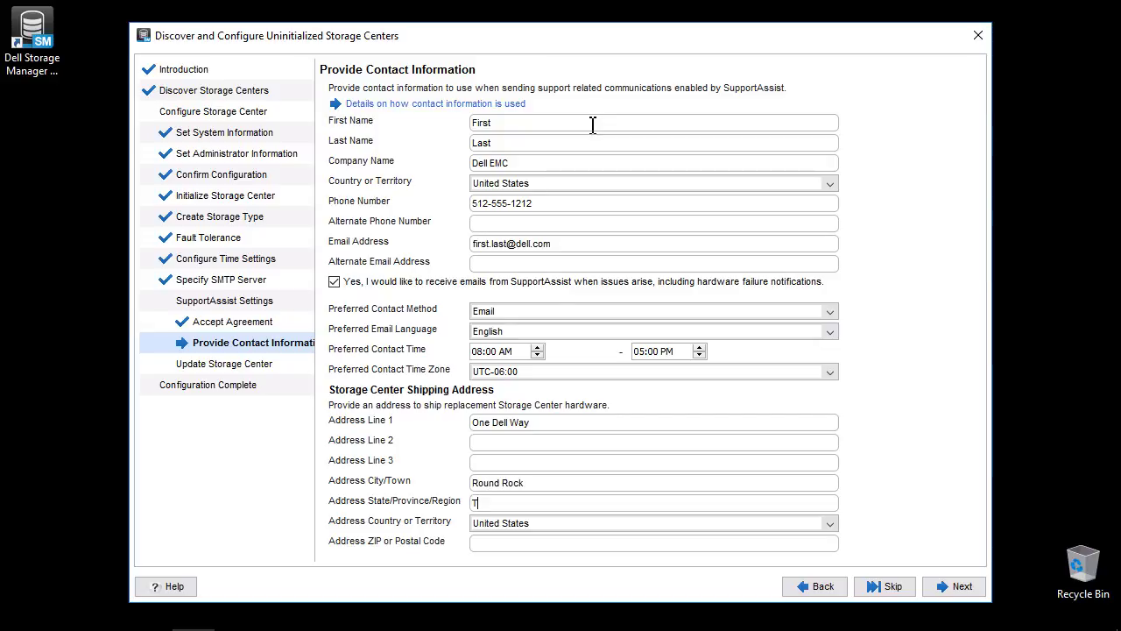
{"action": "type", "text": "2"}
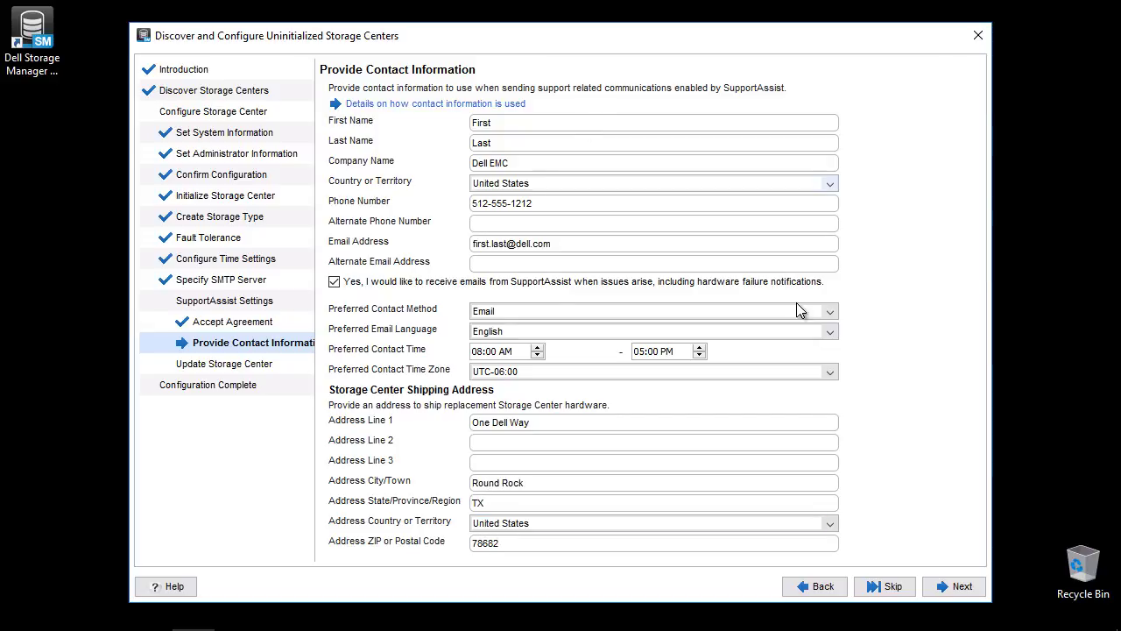
Submit the contact information and install the available update to reach version 07.02.10.101.01.
{"action": "left_click", "coordinate": [953, 587]}
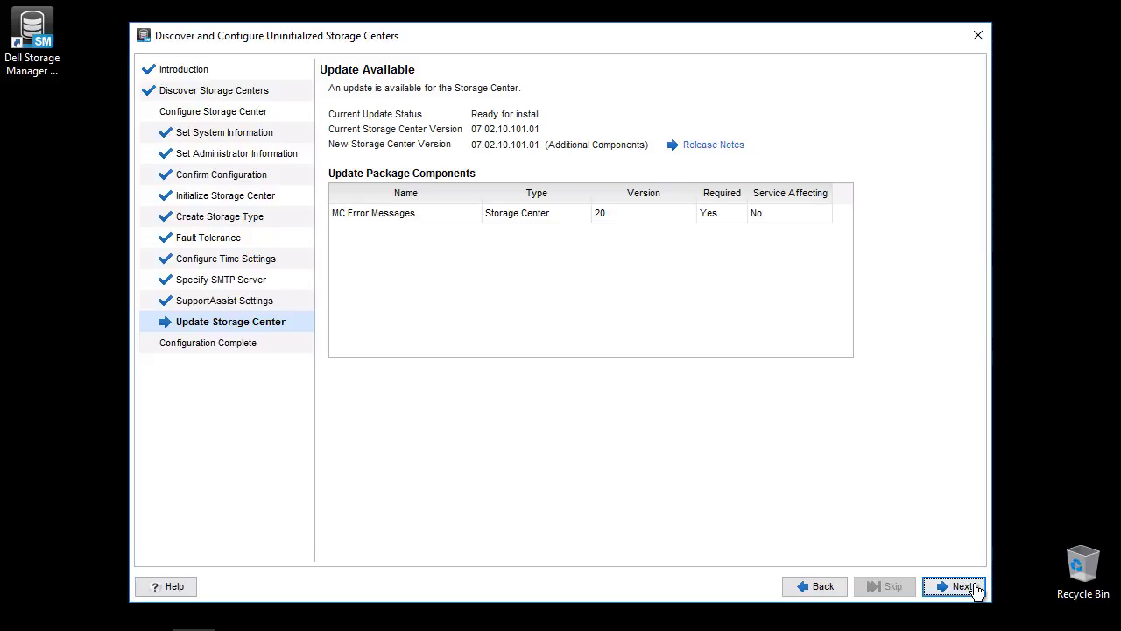
{"action": "left_click", "coordinate": [975, 590]}
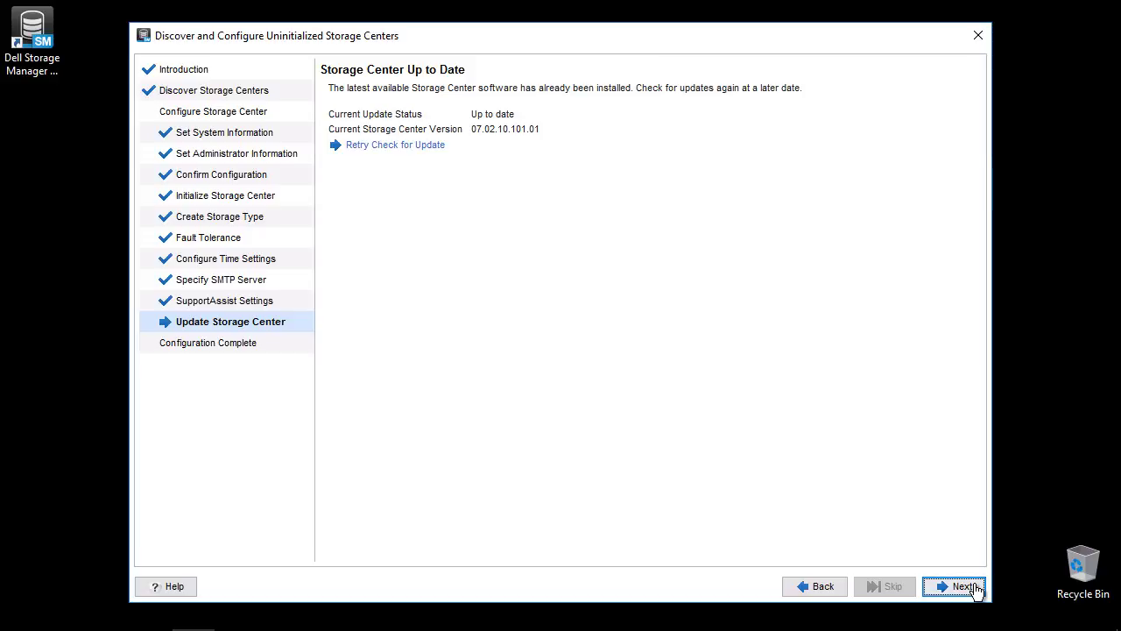
Finish the wizard to open the SCv3020 66683 Summary in the client.
{"action": "left_click", "coordinate": [964, 586]}
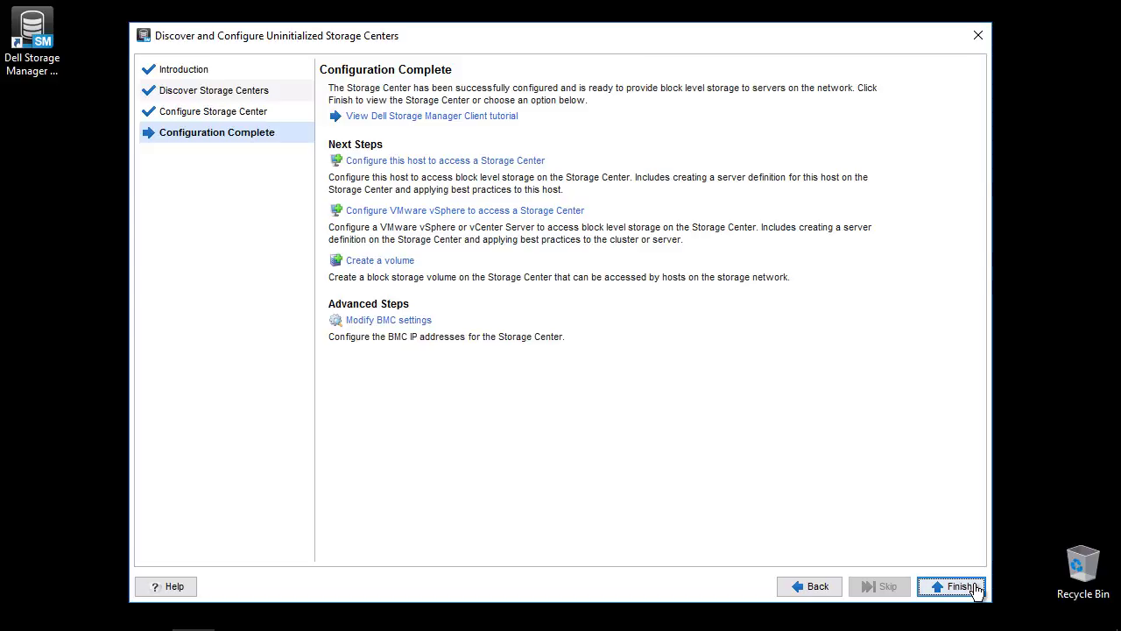
{"action": "left_click", "coordinate": [975, 589]}
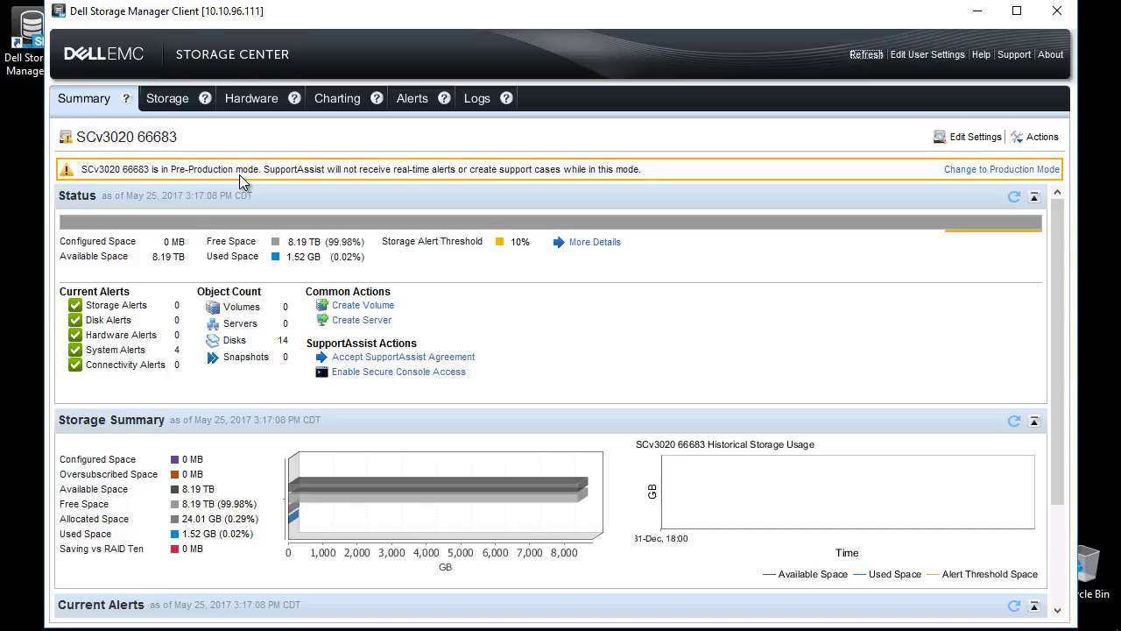
{"action": "left_click", "coordinate": [963, 138]}
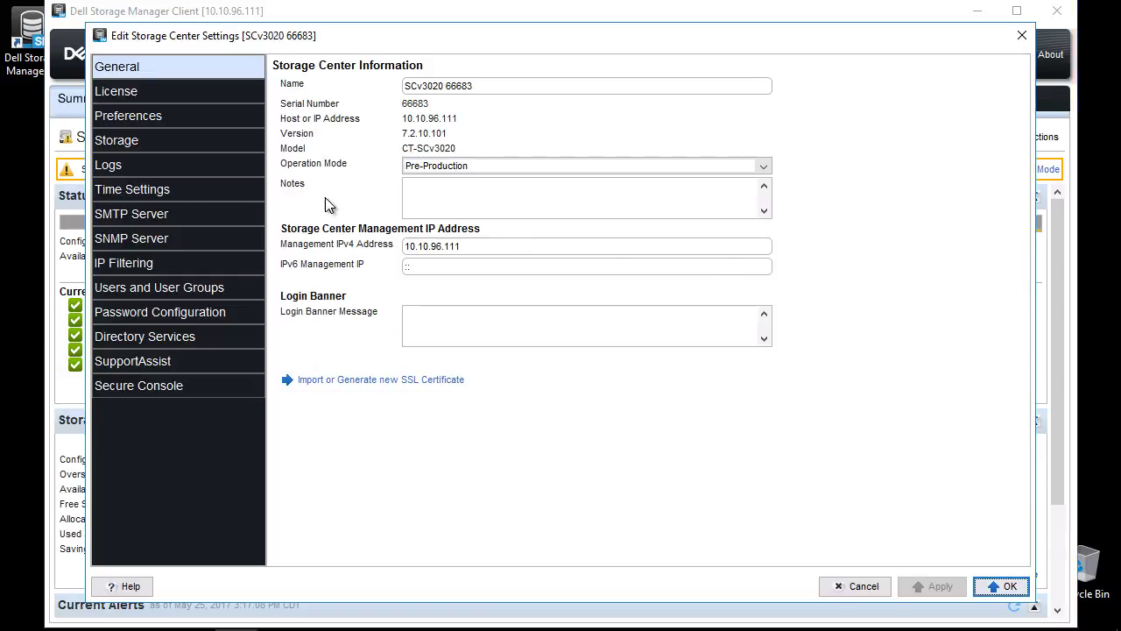
{"action": "left_click", "coordinate": [475, 167]}
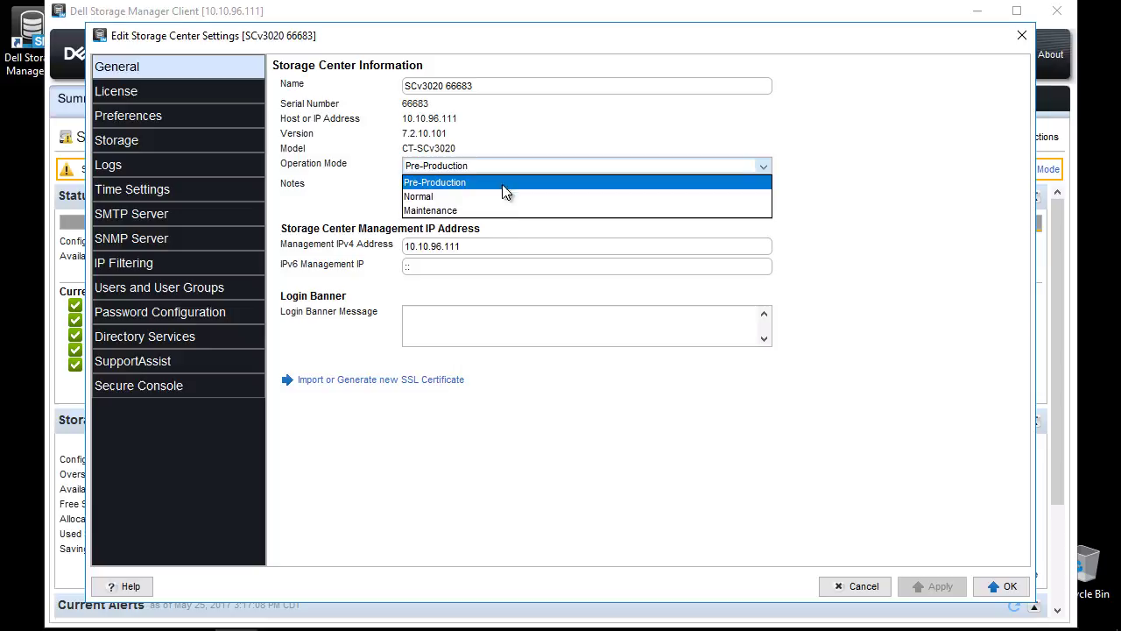
{"action": "left_click", "coordinate": [858, 168]}
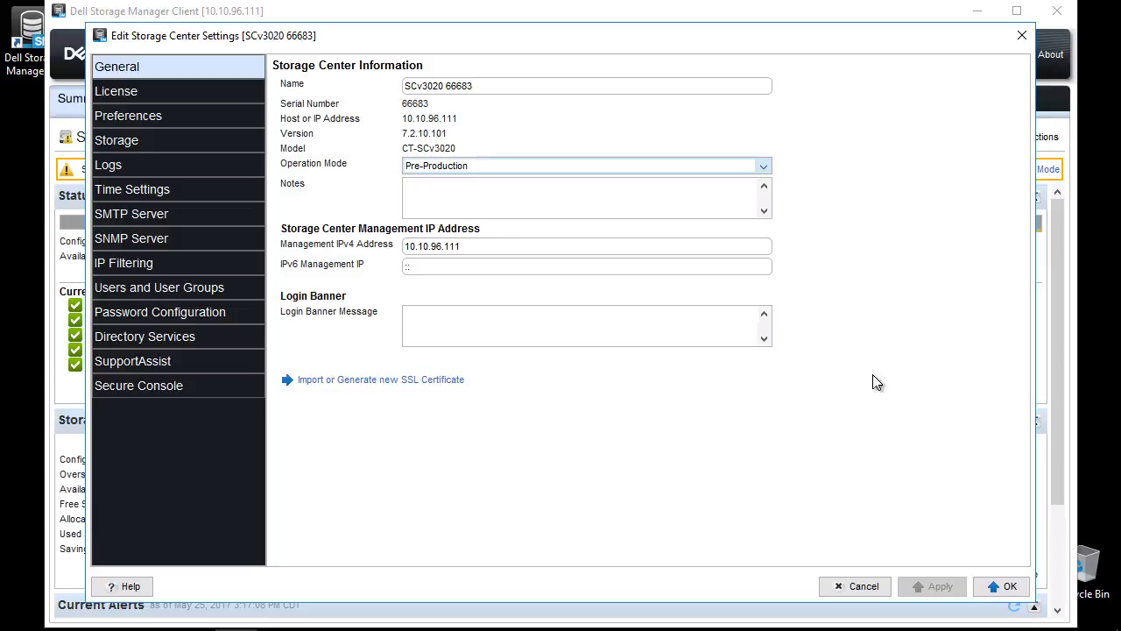
{"action": "left_click", "coordinate": [859, 585]}
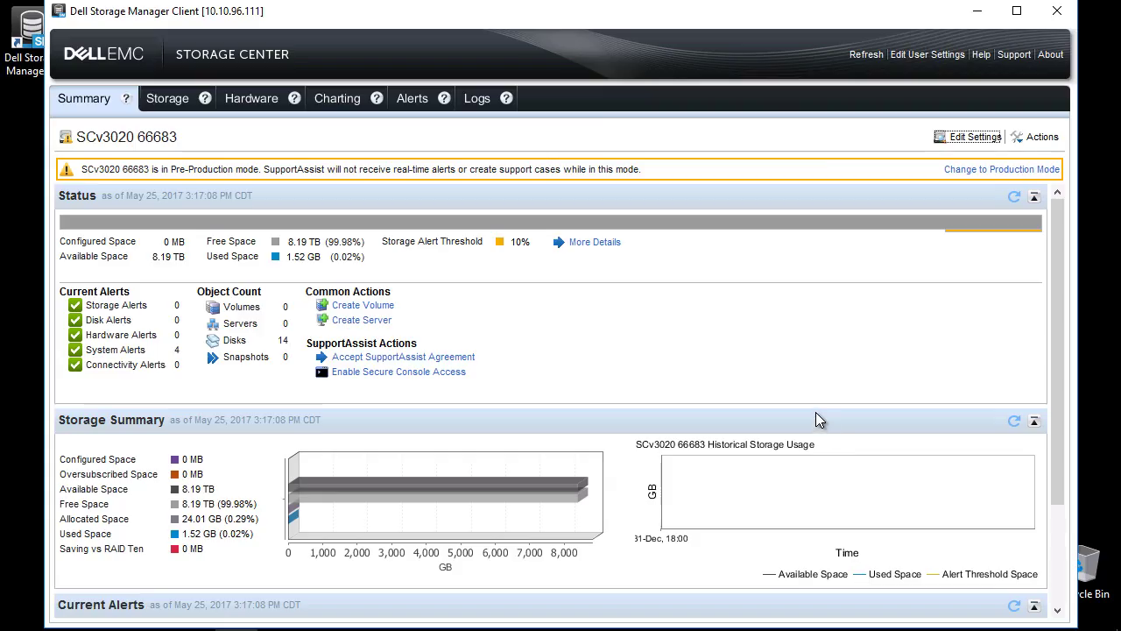